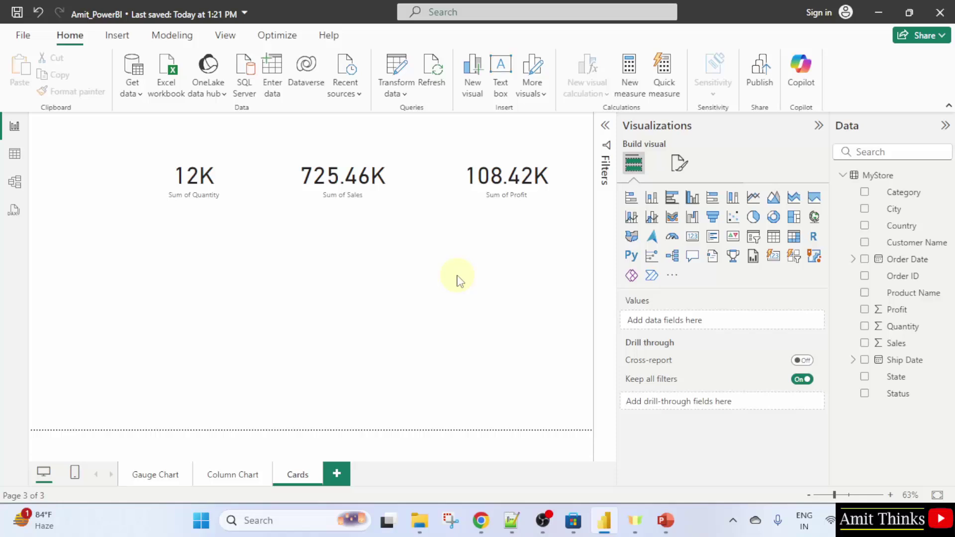
# Set the Sum of Profit card's background colour to the golden-yellow theme colour, keeping transparency at 0%.
pyautogui.click(487, 191)
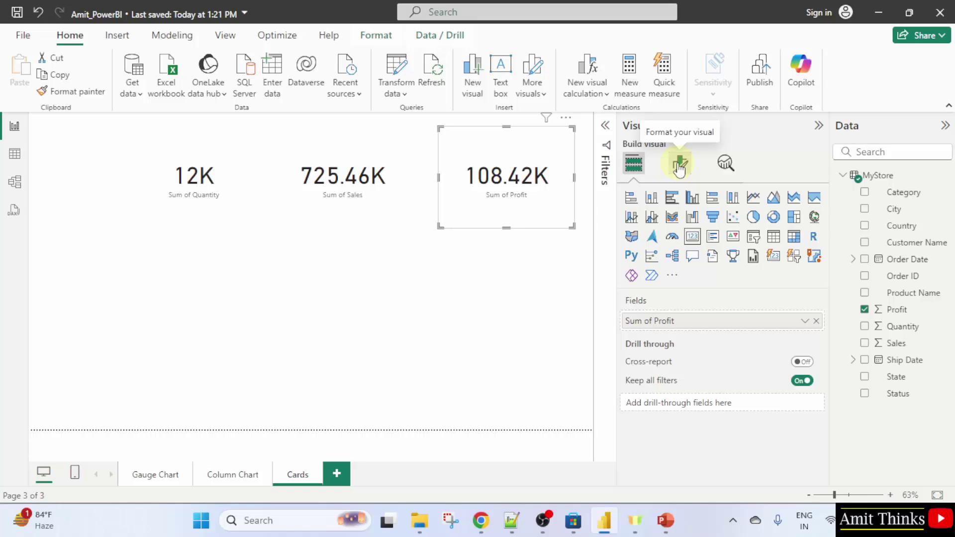
pyautogui.click(679, 164)
pyautogui.click(680, 226)
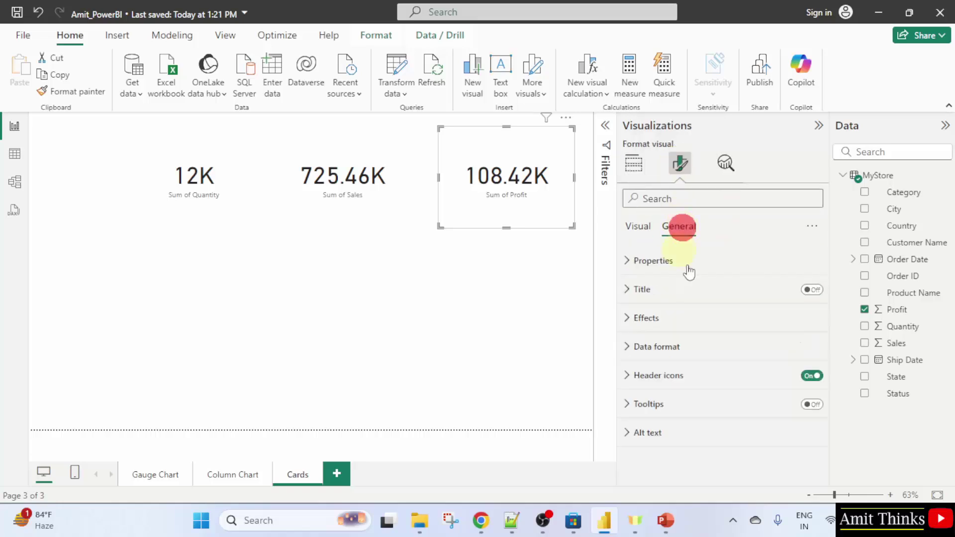
pyautogui.click(674, 319)
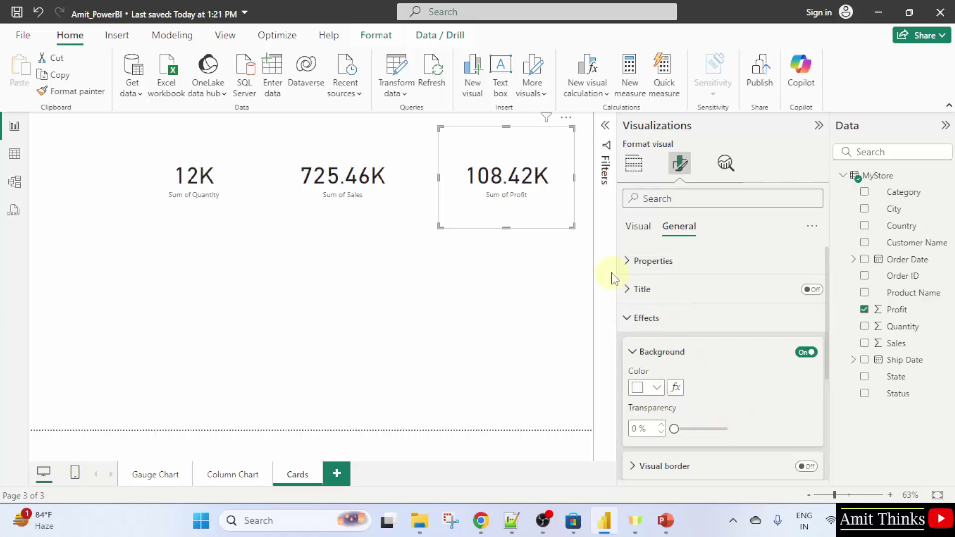
pyautogui.click(658, 389)
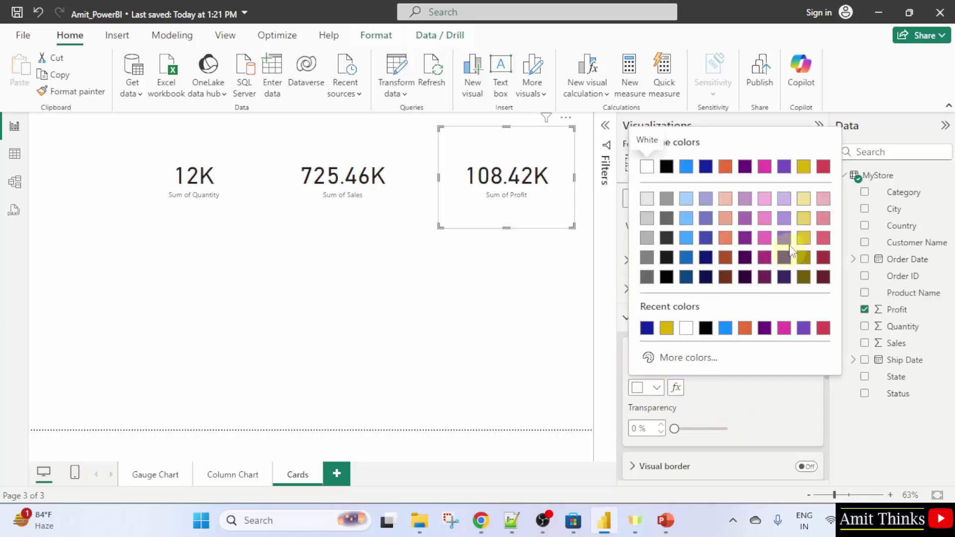
pyautogui.click(803, 166)
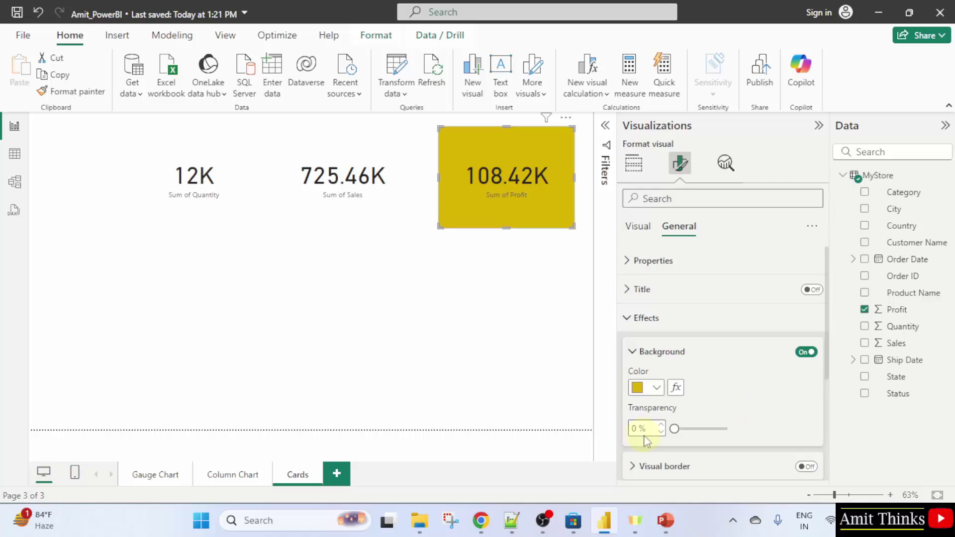
pyautogui.moveTo(674, 429)
pyautogui.mouseDown()
pyautogui.moveTo(723, 429)
pyautogui.moveTo(674, 429)
pyautogui.mouseUp()
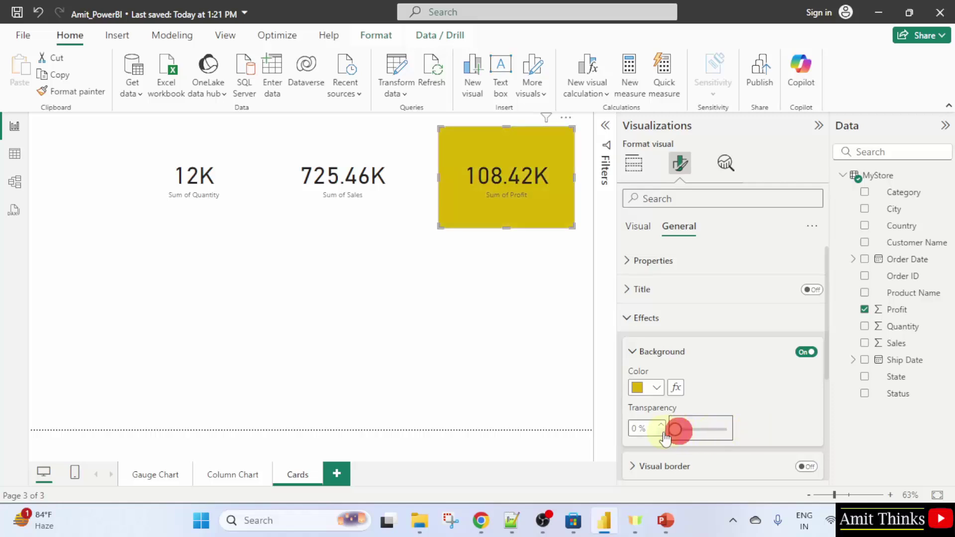
pyautogui.scroll(-2, 745, 413)
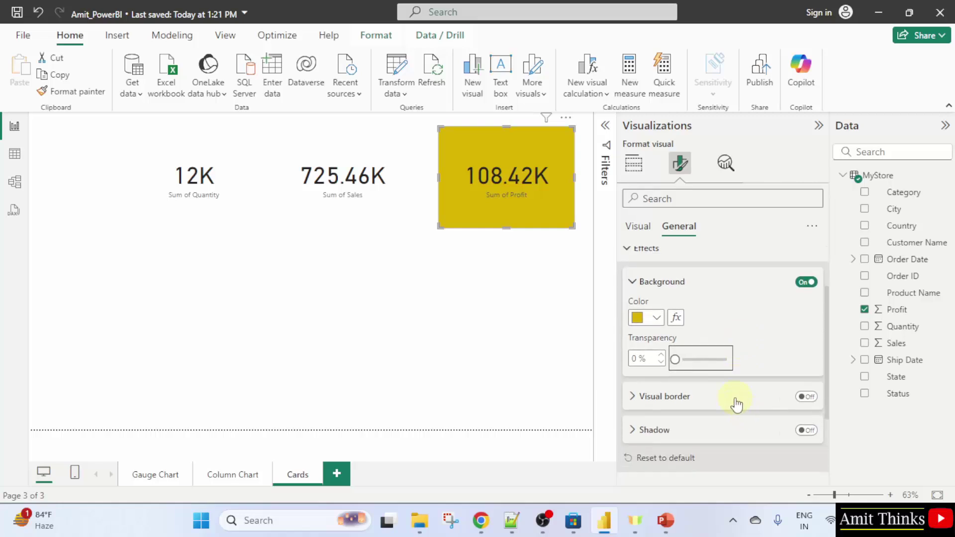
pyautogui.scroll(3, 727, 401)
pyautogui.click(814, 290)
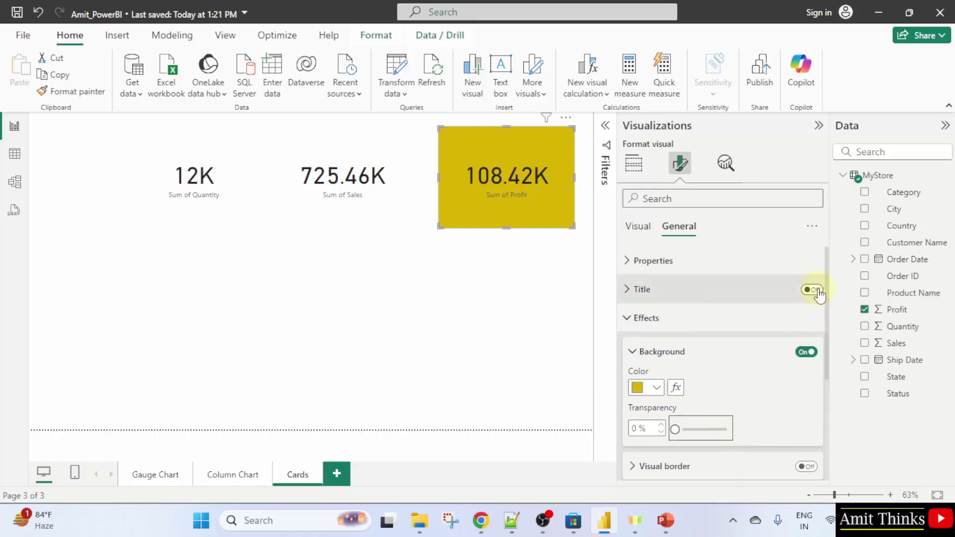
pyautogui.click(644, 294)
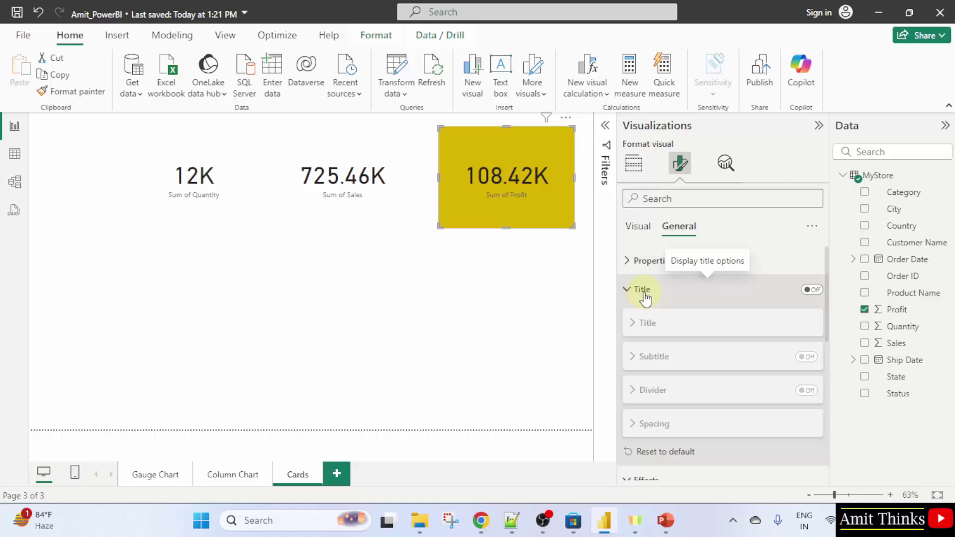
pyautogui.click(815, 293)
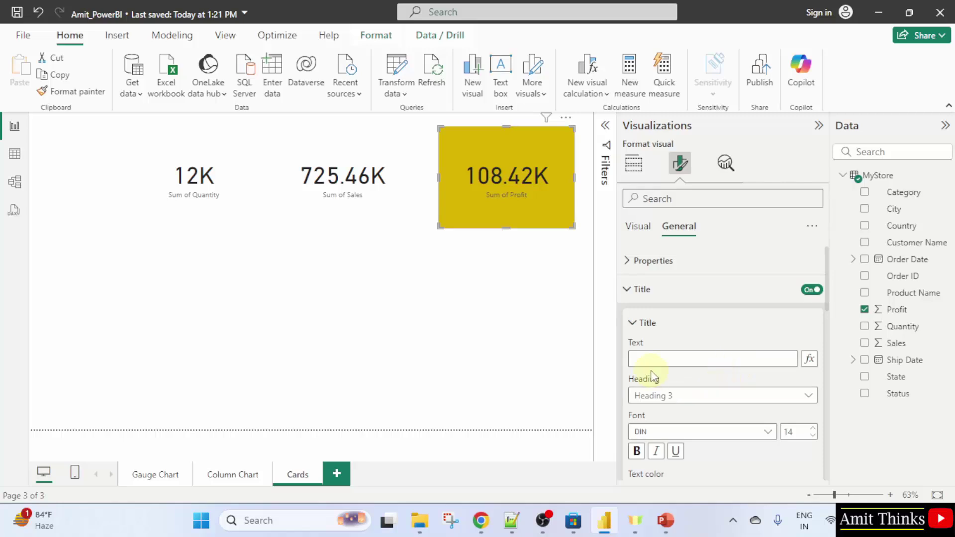
pyautogui.click(706, 403)
pyautogui.click(707, 403)
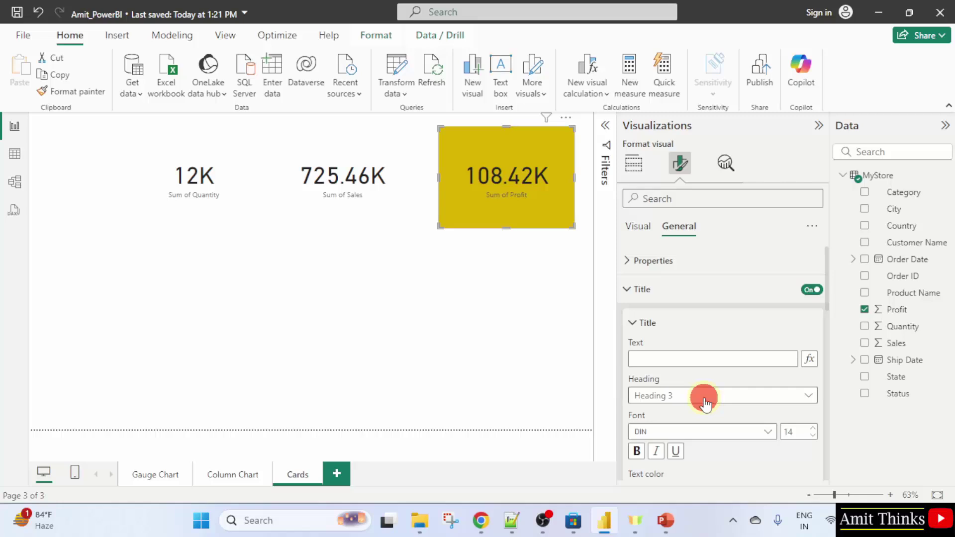
pyautogui.click(706, 403)
pyautogui.click(707, 403)
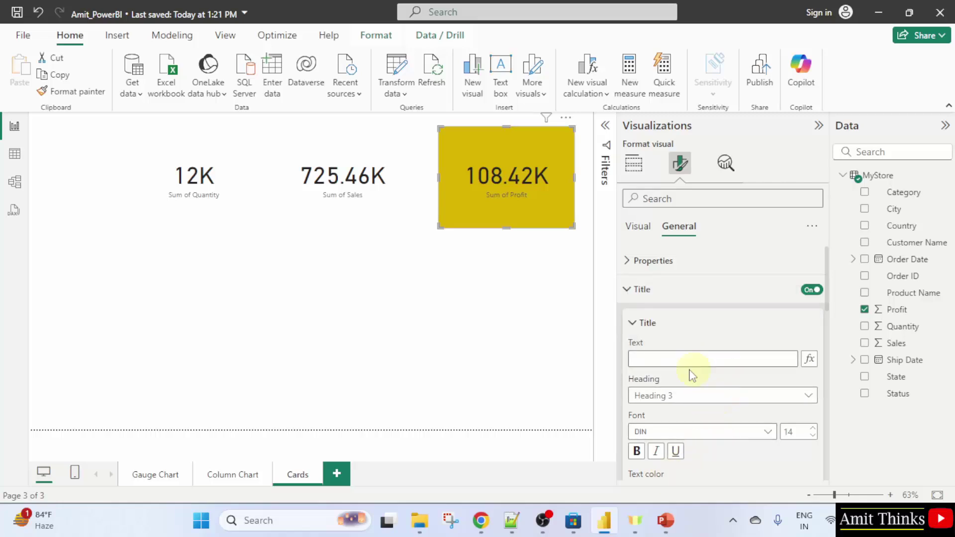
pyautogui.click(811, 291)
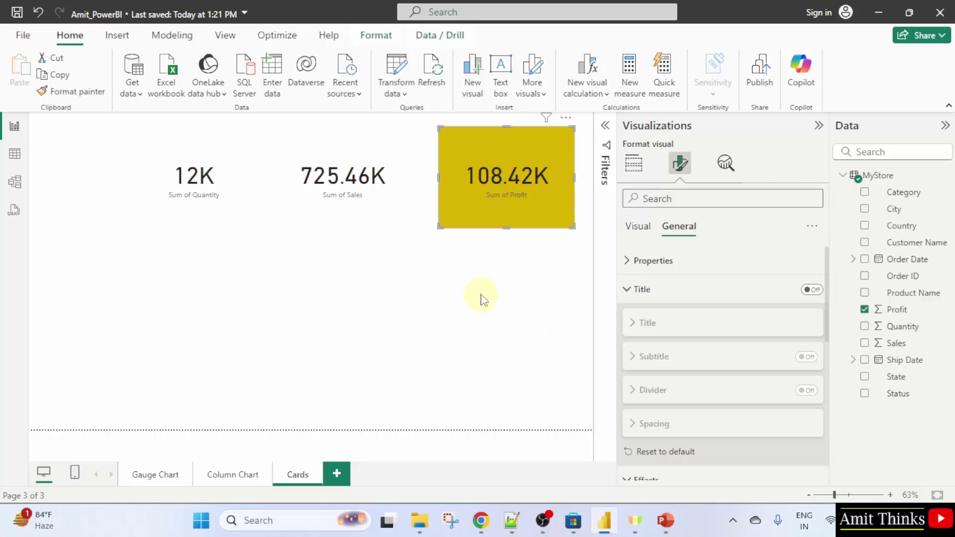
# Apply the golden-yellow theme background colour to the Quantity, Sales and Profit cards together.
pyautogui.click(505, 203)
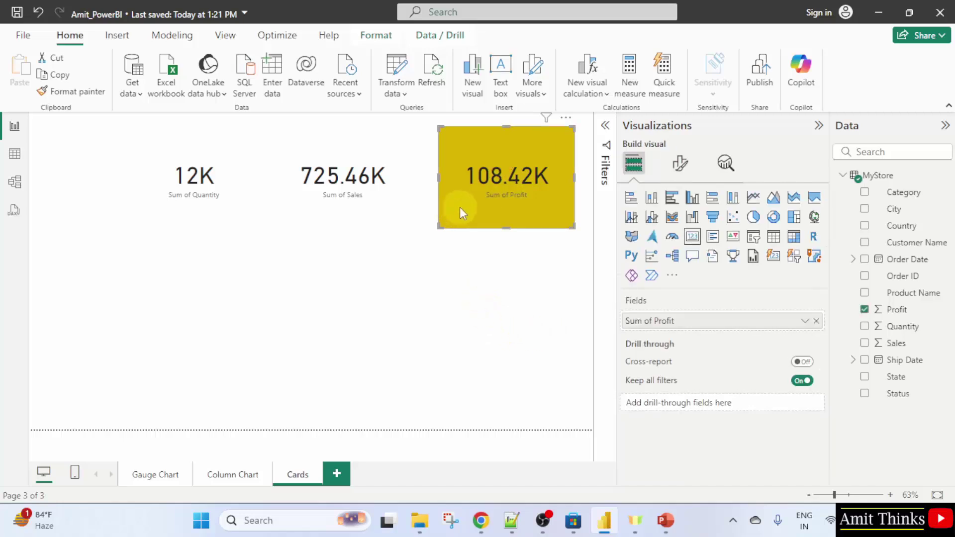
pyautogui.press('ctrl')
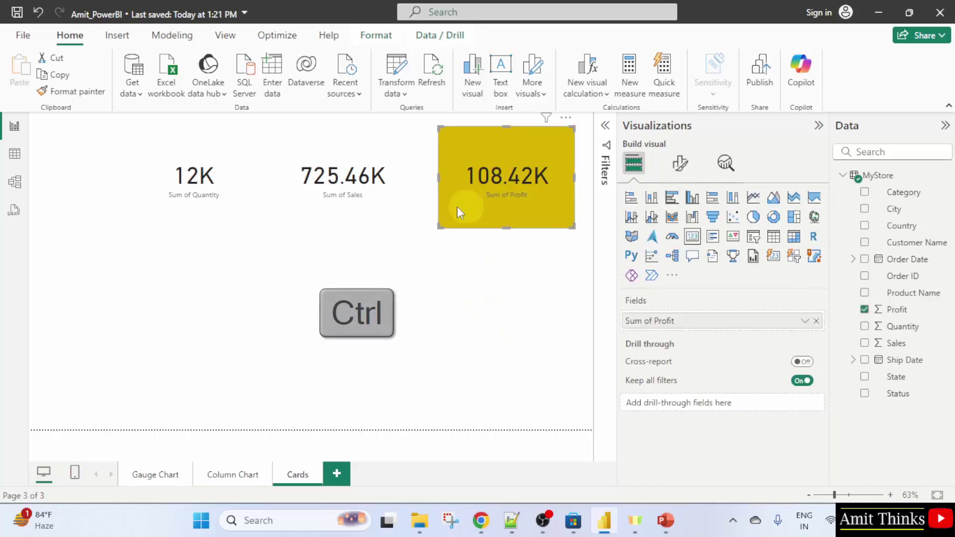
pyautogui.keyDown('ctrl'); pyautogui.click(376, 202); pyautogui.keyUp('ctrl')
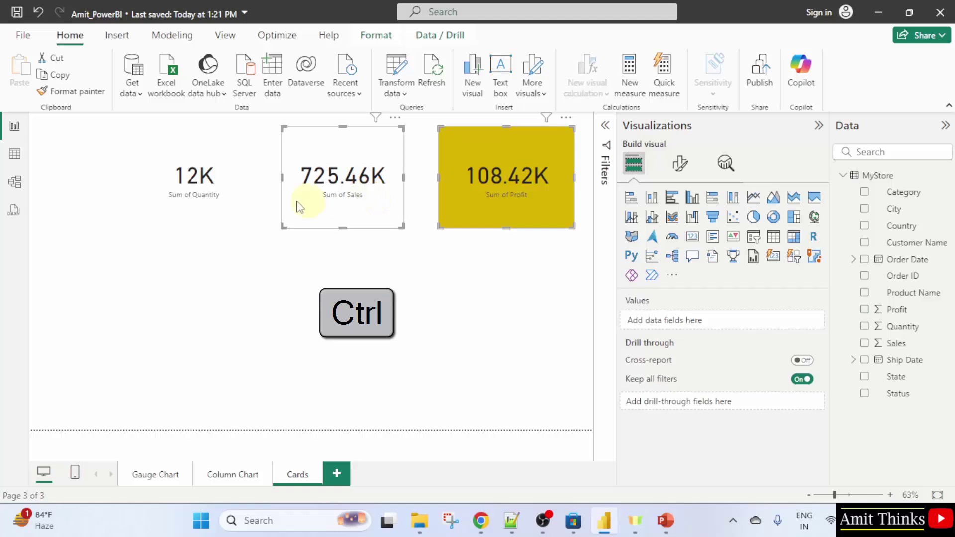
pyautogui.keyDown('ctrl'); pyautogui.click(228, 195); pyautogui.keyUp('ctrl')
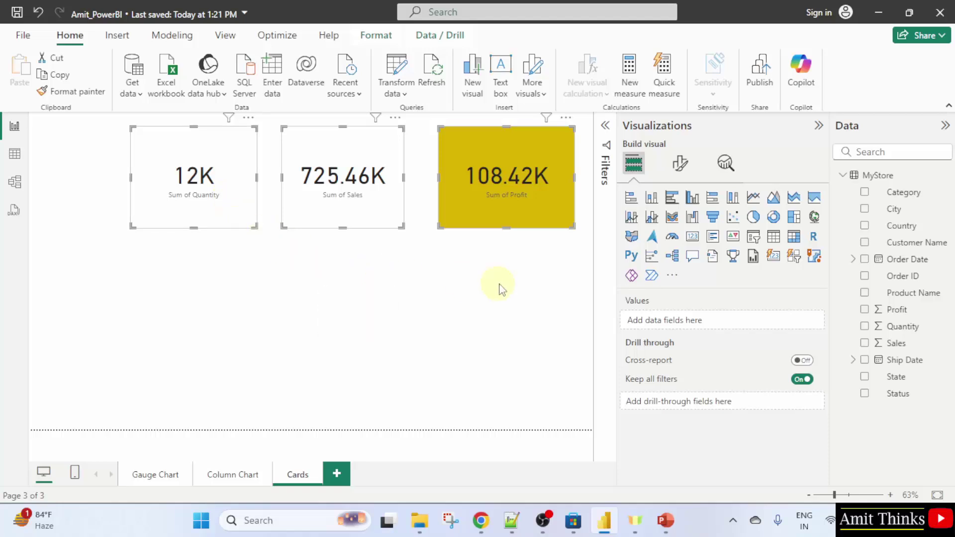
pyautogui.click(682, 171)
pyautogui.click(680, 228)
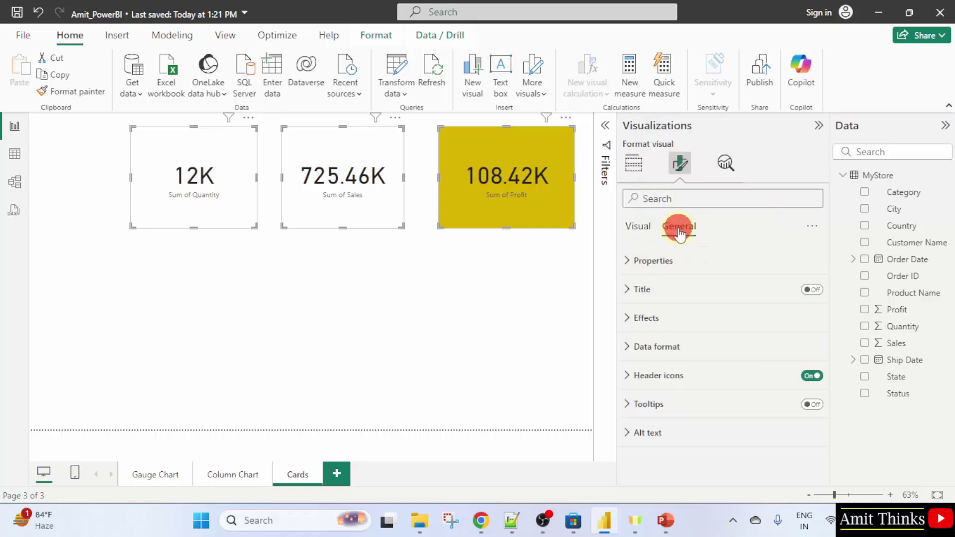
pyautogui.click(673, 316)
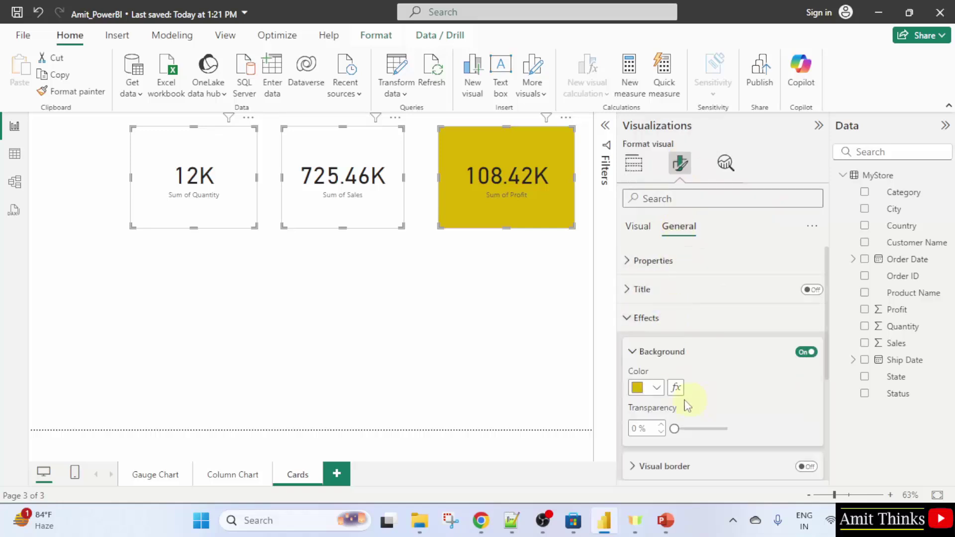
pyautogui.click(659, 388)
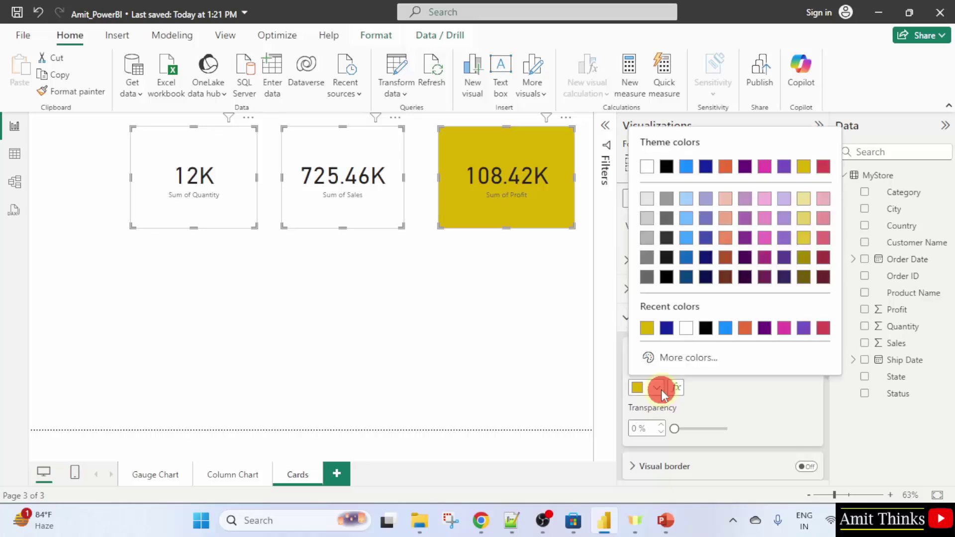
pyautogui.click(804, 166)
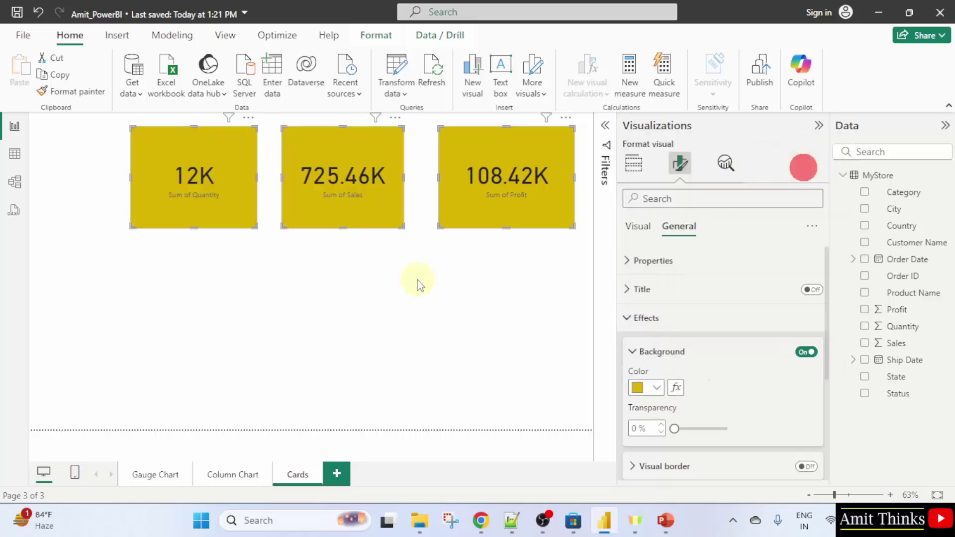
pyautogui.click(504, 264)
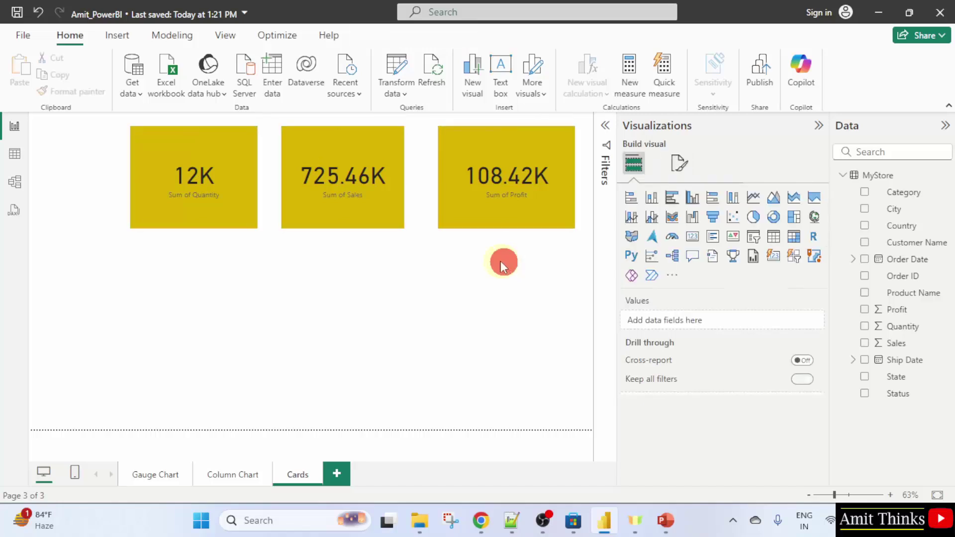
# Turn on the visual border for the Quantity, Sales and Profit cards together.
pyautogui.click(521, 200)
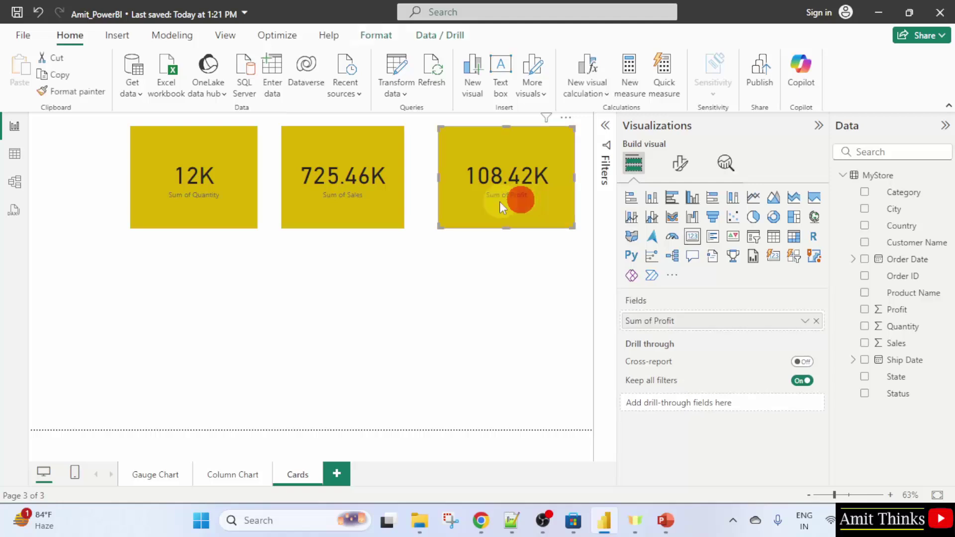
pyautogui.keyDown('ctrl'); pyautogui.click(359, 213); pyautogui.keyUp('ctrl')
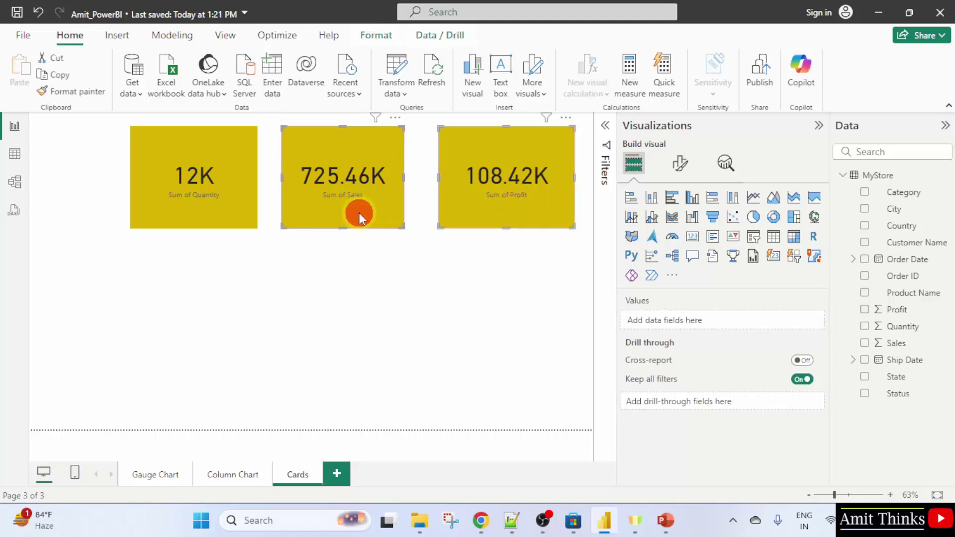
pyautogui.keyDown('ctrl'); pyautogui.click(236, 208); pyautogui.keyUp('ctrl')
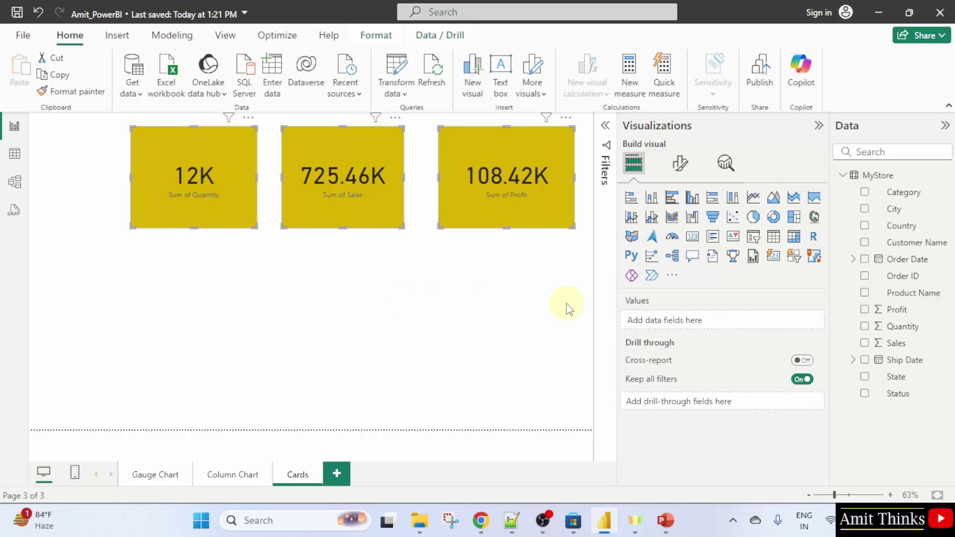
pyautogui.click(681, 163)
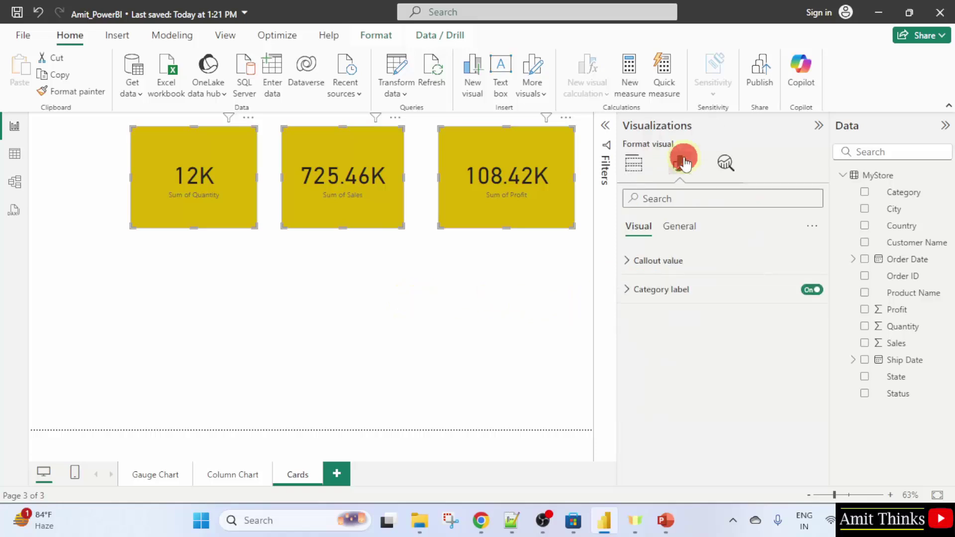
pyautogui.click(680, 228)
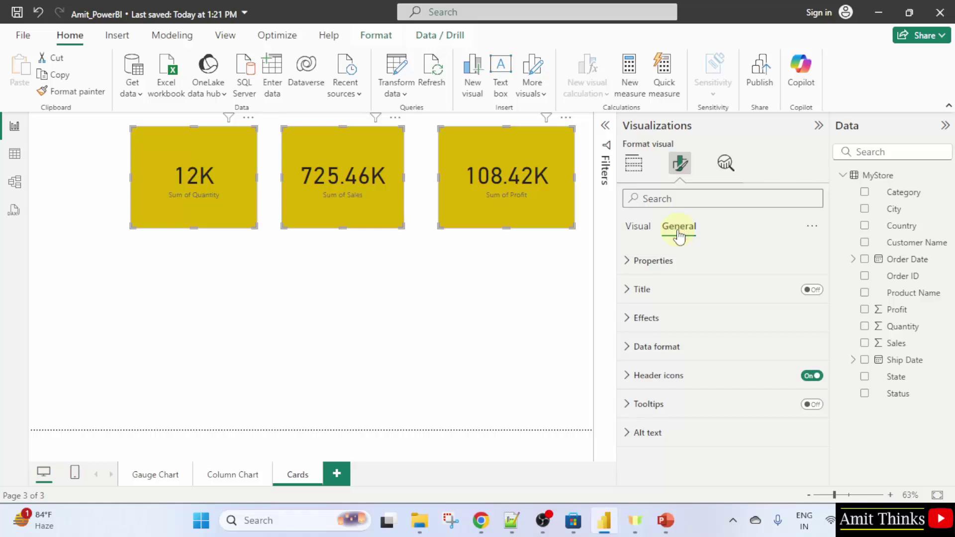
pyautogui.click(683, 316)
pyautogui.scroll(-2, 645, 314)
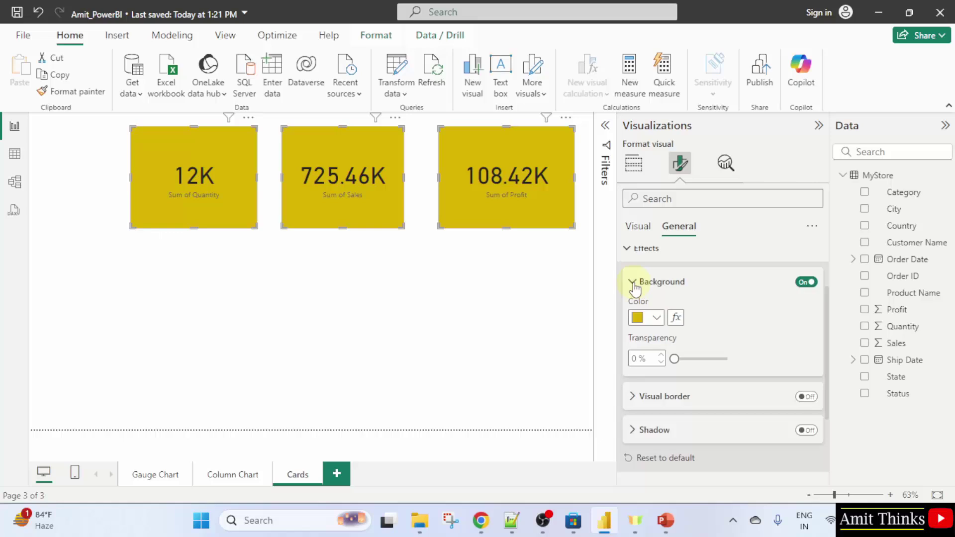
pyautogui.click(700, 397)
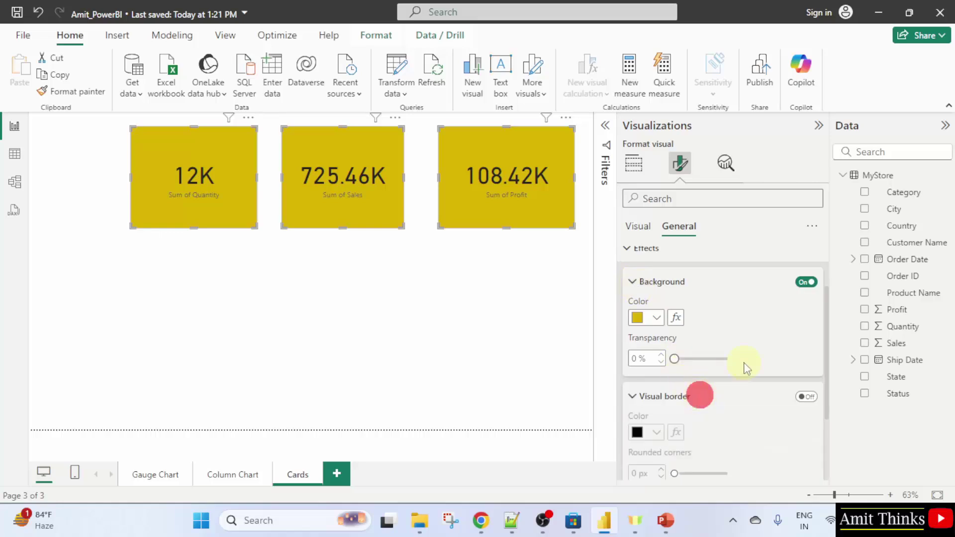
pyautogui.scroll(-1, 722, 378)
pyautogui.click(809, 328)
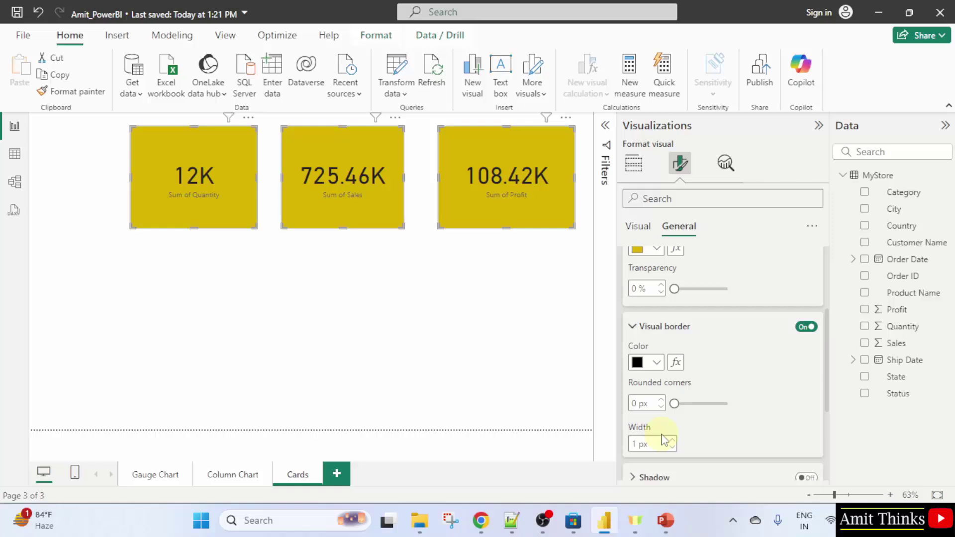
# Set the border's rounded corners to 30 px on all three selected cards, and clear the selection.
pyautogui.click(641, 404)
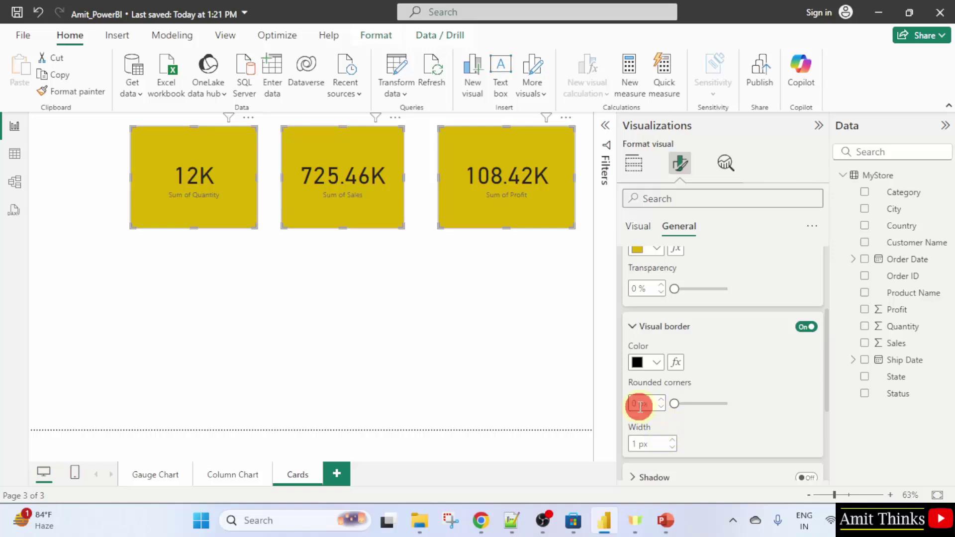
pyautogui.write('30')
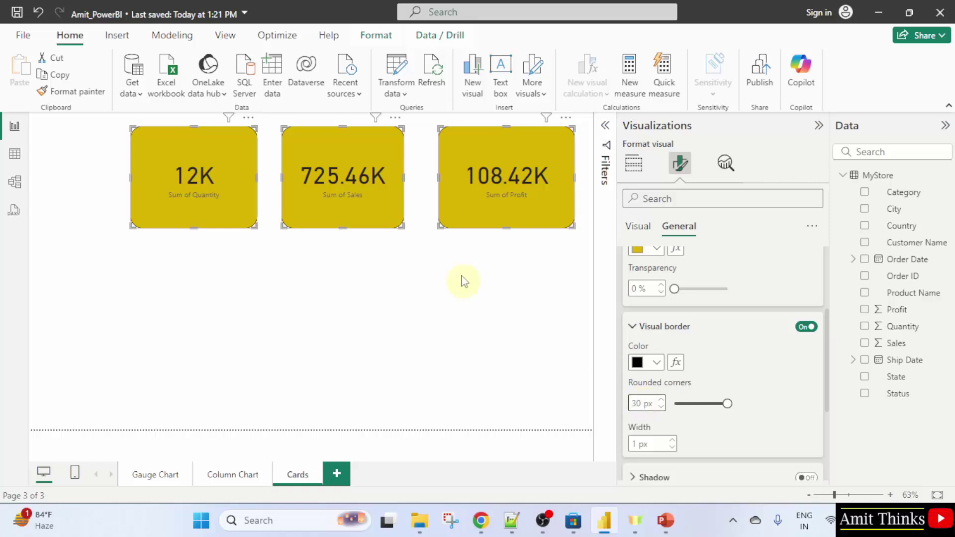
pyautogui.click(473, 305)
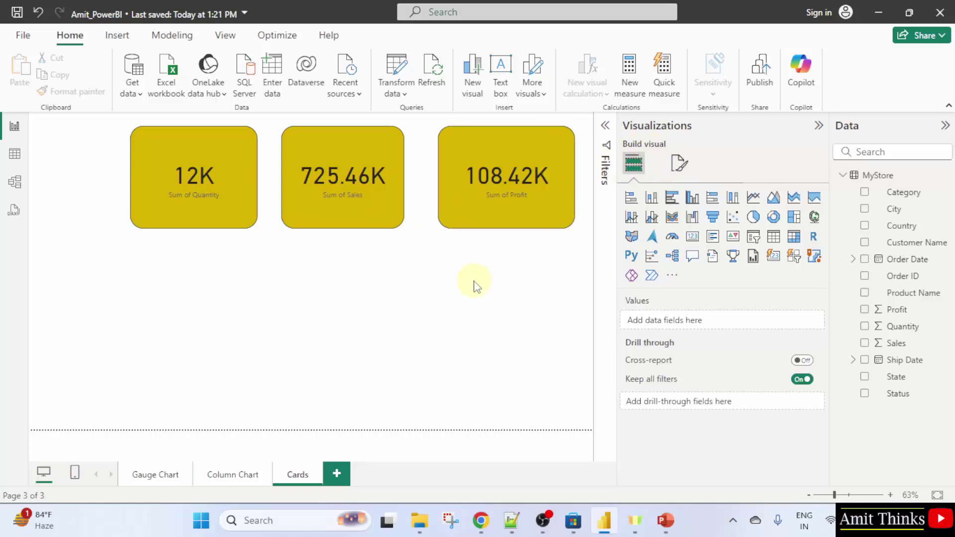
# Examine the visual border and shadow effect settings for the Quantity, Sales and Profit cards selected together.
pyautogui.keyDown('ctrl'); pyautogui.click(180, 199); pyautogui.keyUp('ctrl')
pyautogui.keyDown('ctrl'); pyautogui.click(337, 208); pyautogui.keyUp('ctrl')
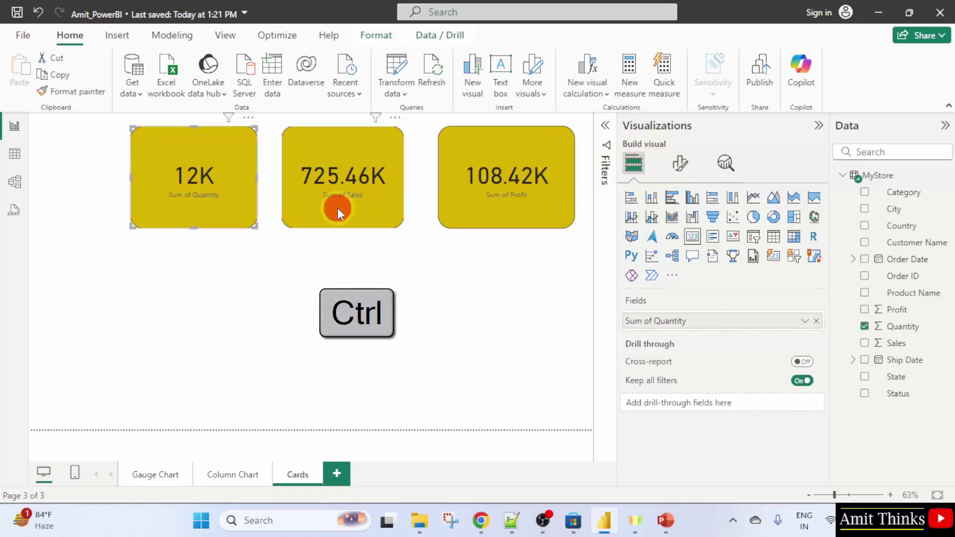
pyautogui.keyDown('ctrl'); pyautogui.click(485, 207); pyautogui.keyUp('ctrl')
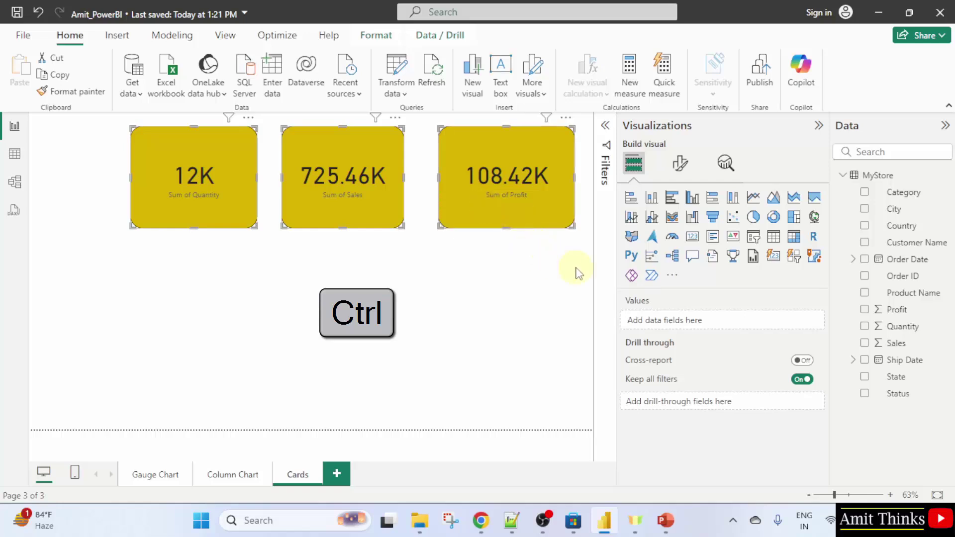
pyautogui.click(690, 163)
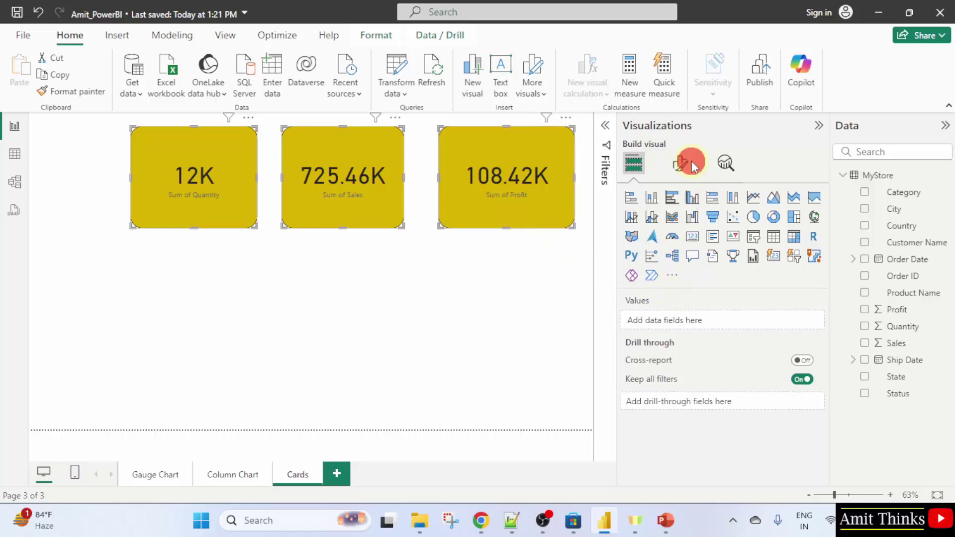
pyautogui.click(679, 164)
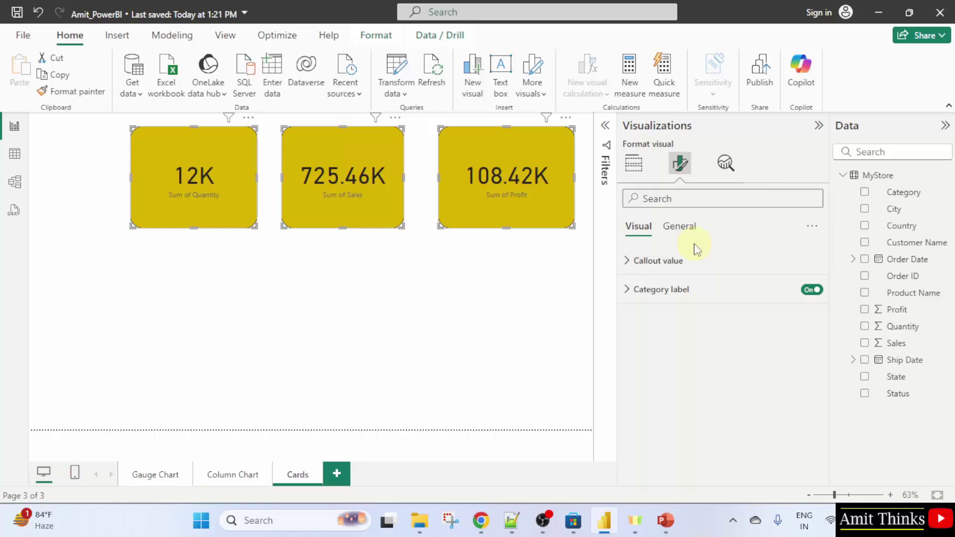
pyautogui.click(683, 226)
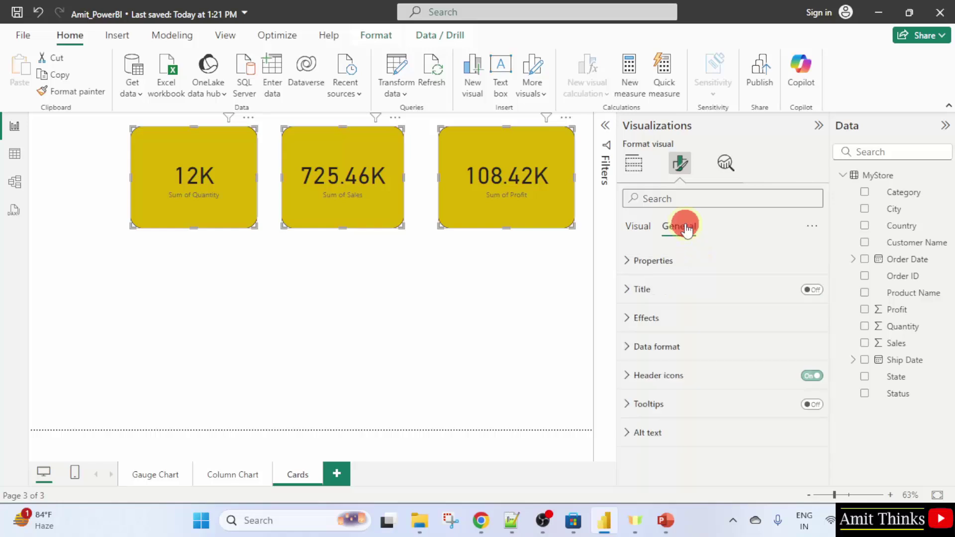
pyautogui.click(709, 317)
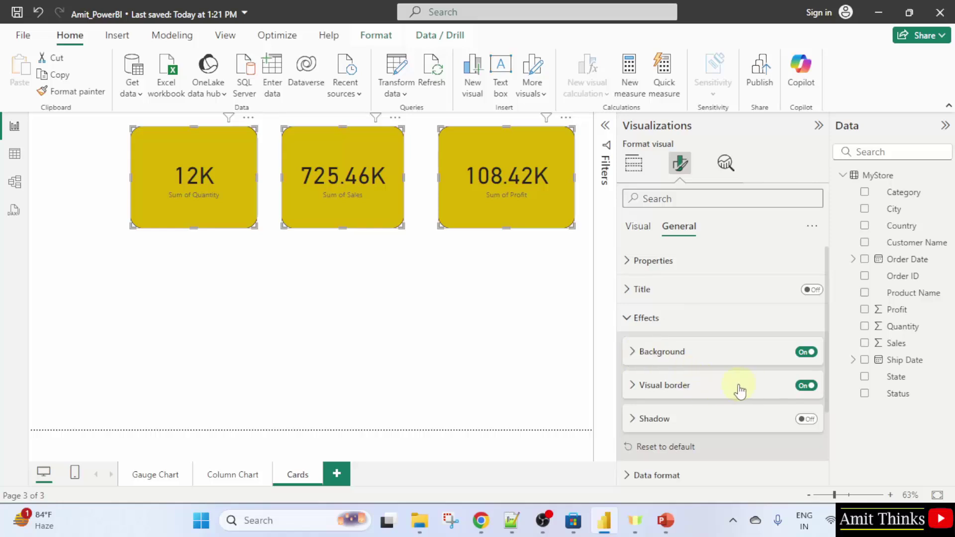
pyautogui.click(709, 385)
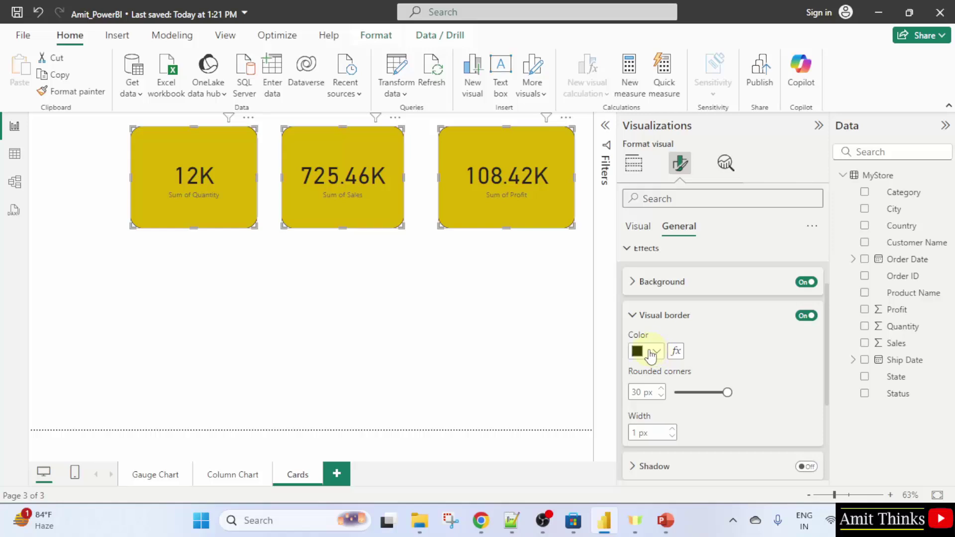
pyautogui.scroll(-2, 656, 368)
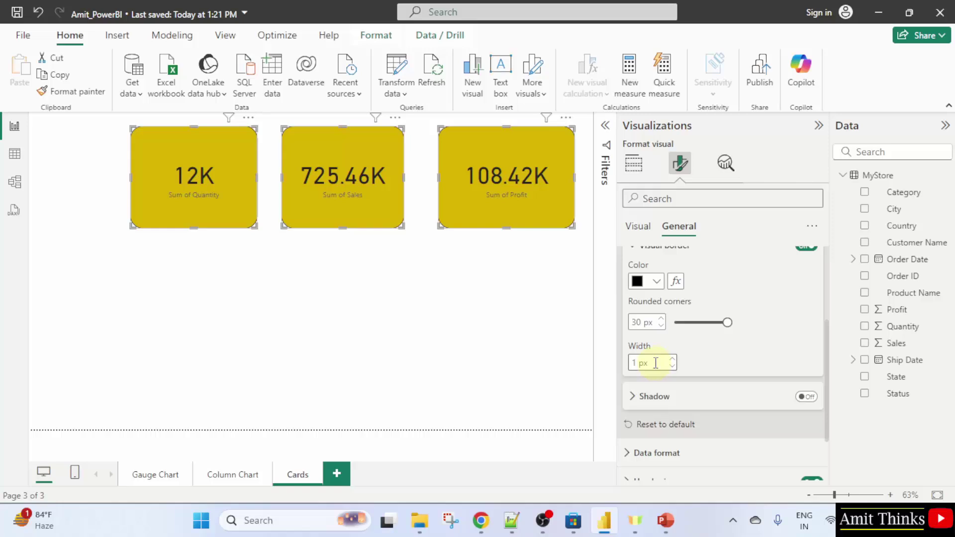
pyautogui.click(673, 398)
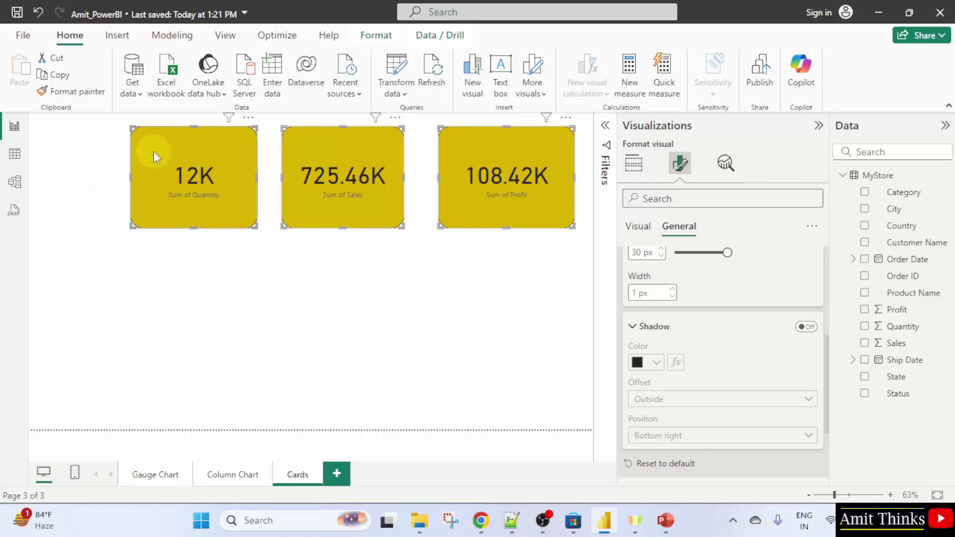
# Save the report with the formatted cards under its existing file name.
pyautogui.click(24, 36)
pyautogui.click(64, 133)
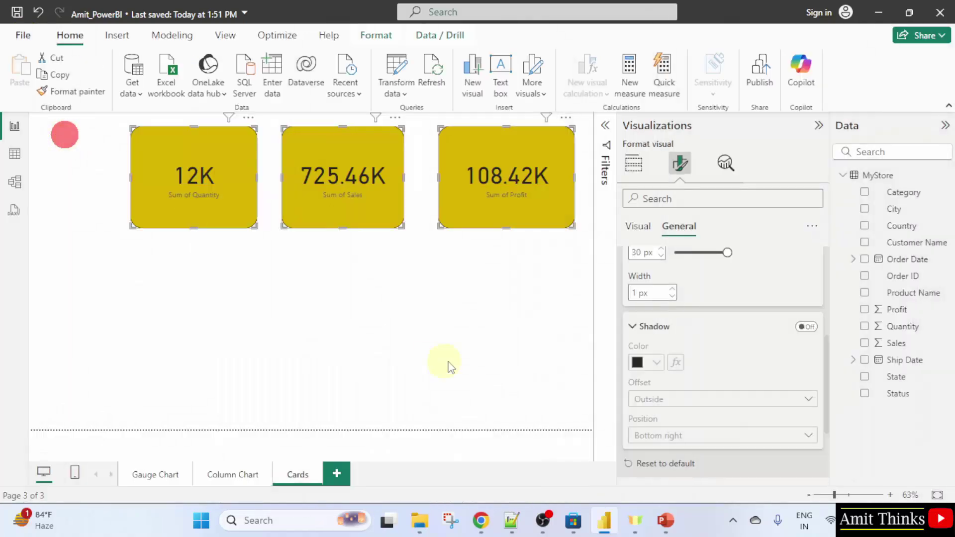